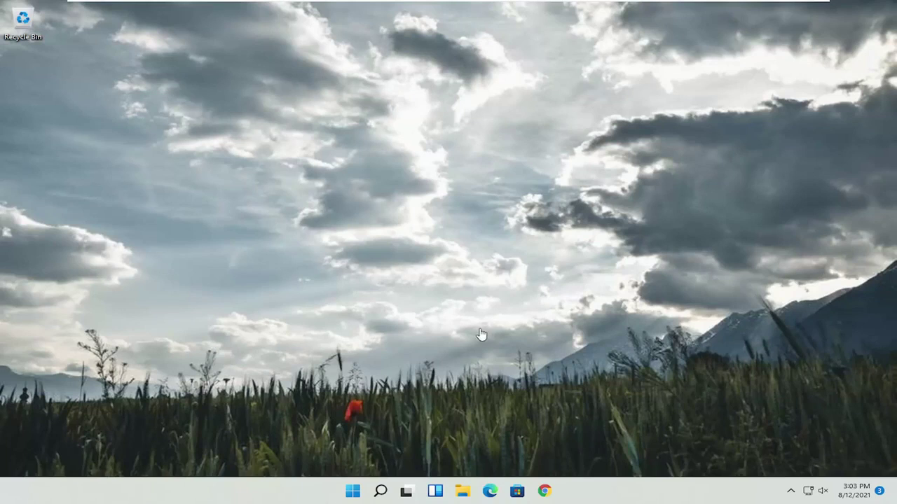
Step: Search Windows for 'control panel'
{"action": "left_click", "coordinate": [381, 492]}
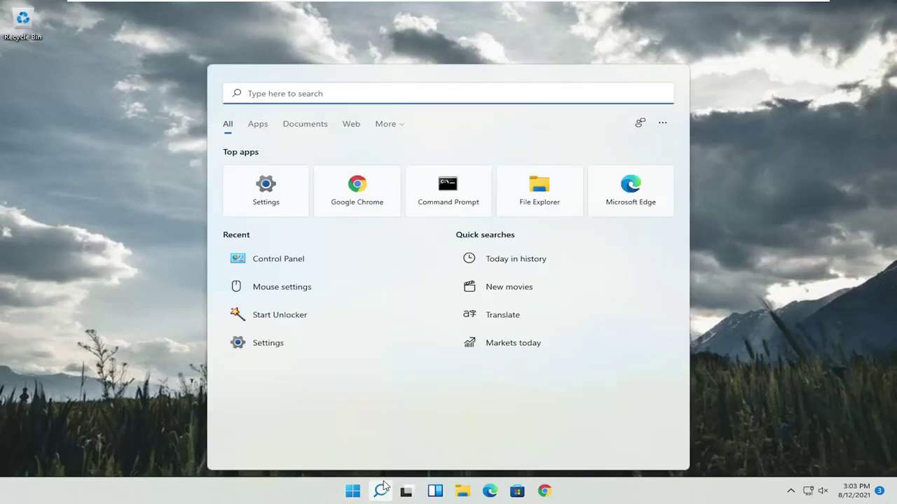
{"action": "type", "text": "control"}
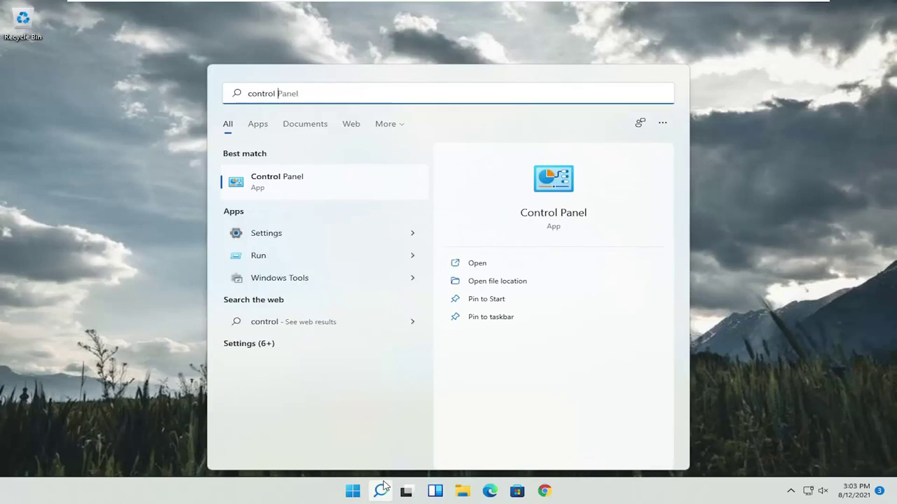
{"action": "type", "text": " panel"}
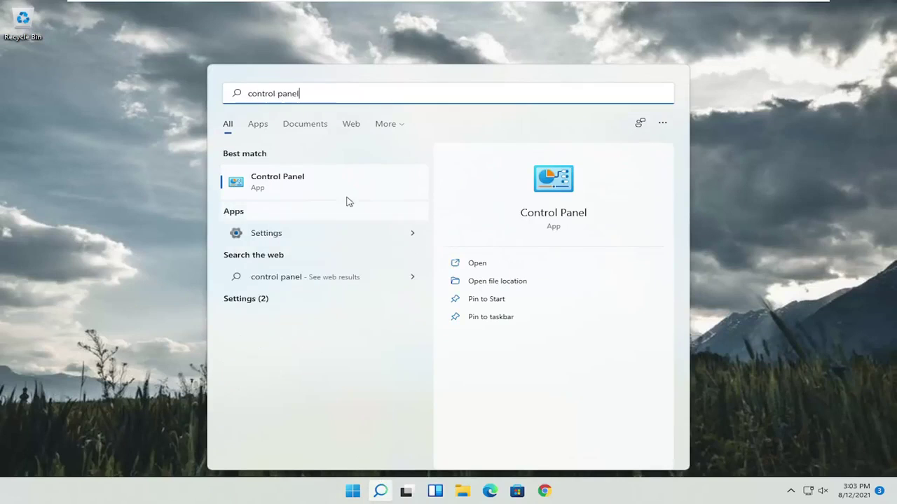
Step: Open Control Panel in large-icon view, then Power Options and the Balanced plan's settings
{"action": "left_click", "coordinate": [284, 190]}
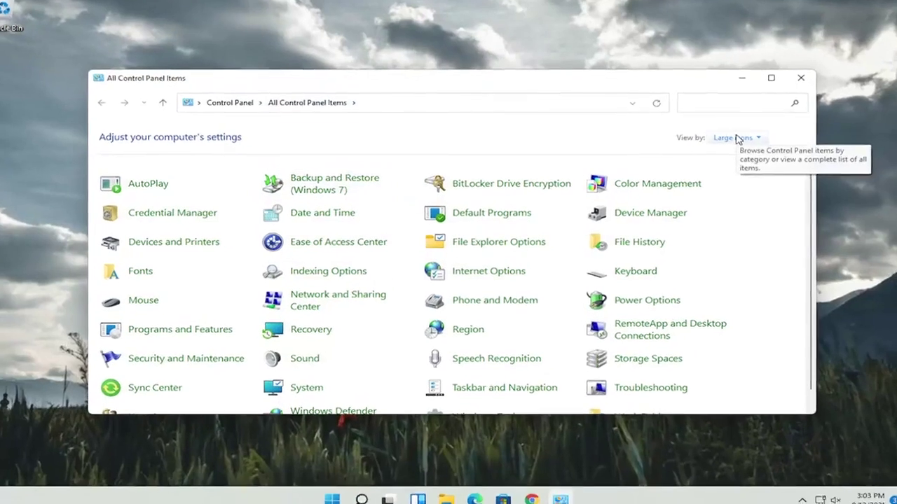
{"action": "left_click", "coordinate": [737, 139]}
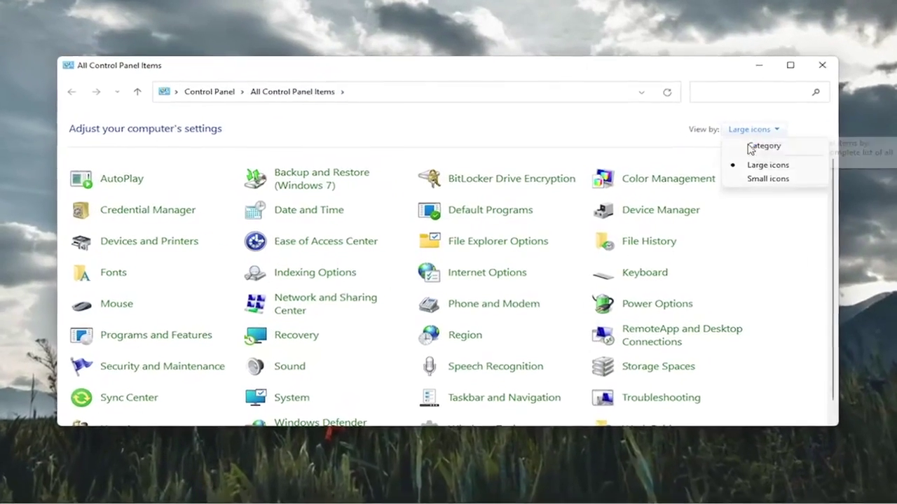
{"action": "left_click", "coordinate": [736, 170]}
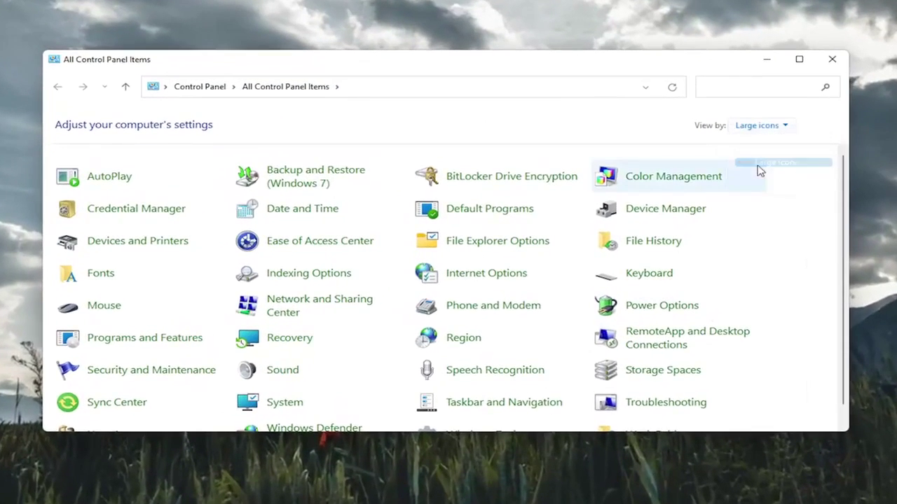
{"action": "left_click", "coordinate": [631, 306]}
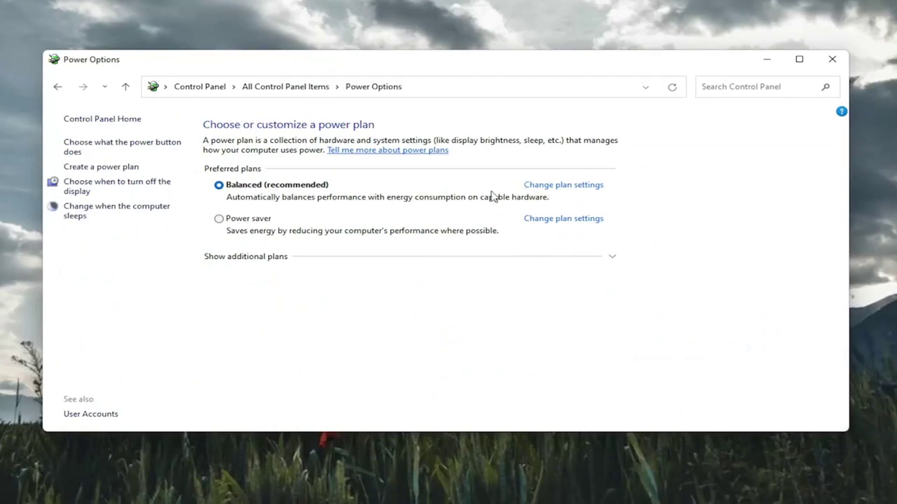
{"action": "left_click", "coordinate": [564, 185]}
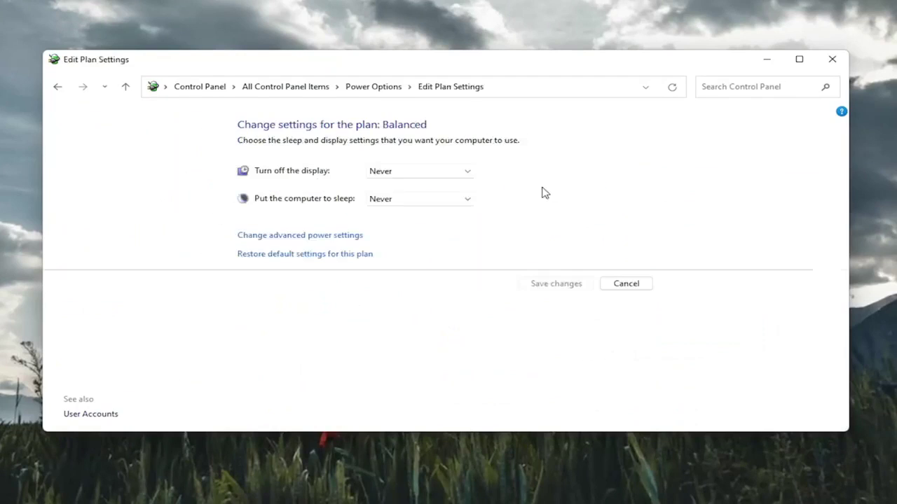
Step: Change Balanced plan's PCI Express Link State Power Management to Off in advanced settings and apply
{"action": "left_click", "coordinate": [293, 241]}
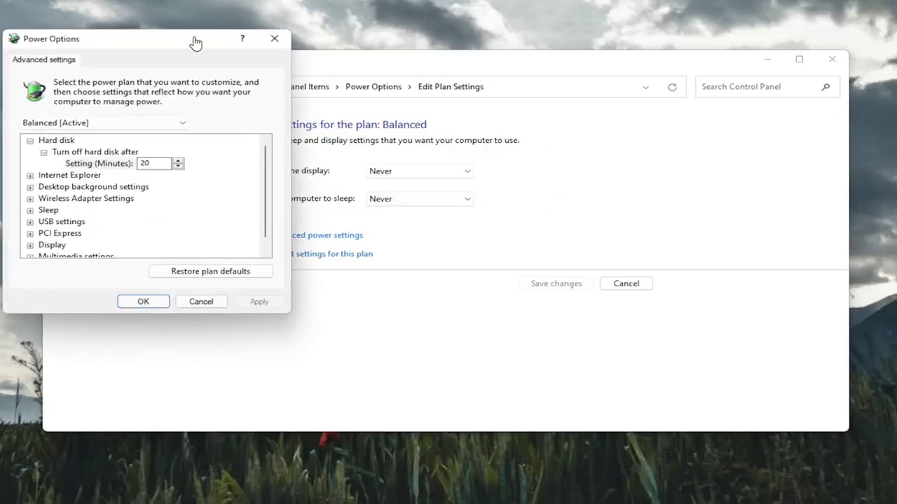
{"action": "left_click_drag", "start_coordinate": [184, 40], "coordinate": [386, 71]}
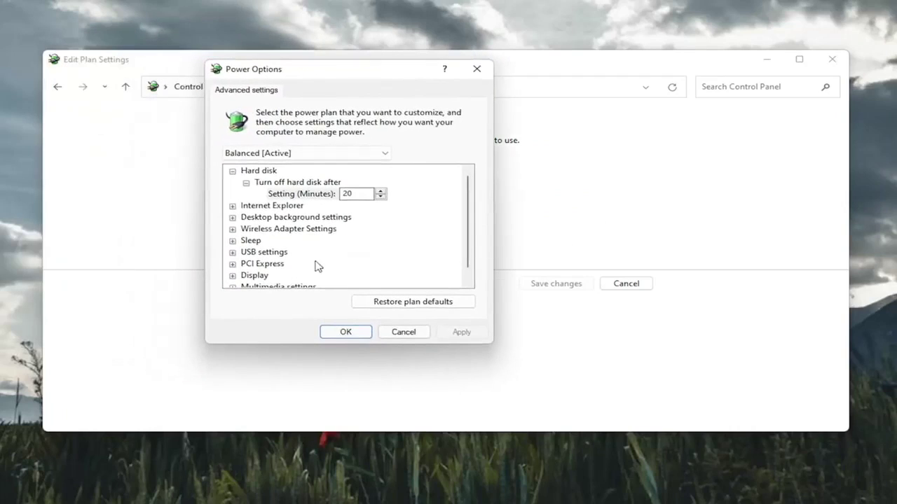
{"action": "scroll", "coordinate": [315, 270], "scroll_direction": "down", "scroll_amount": 1}
{"action": "left_click", "coordinate": [233, 252]}
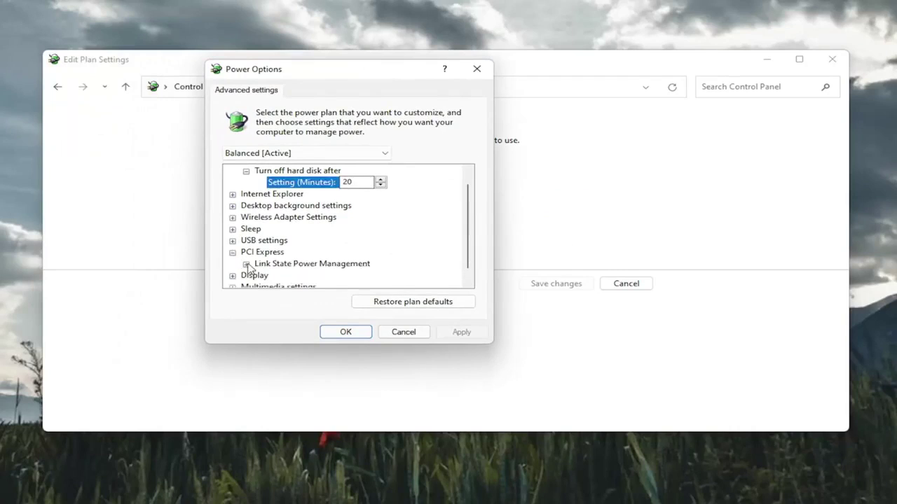
{"action": "left_click", "coordinate": [246, 264]}
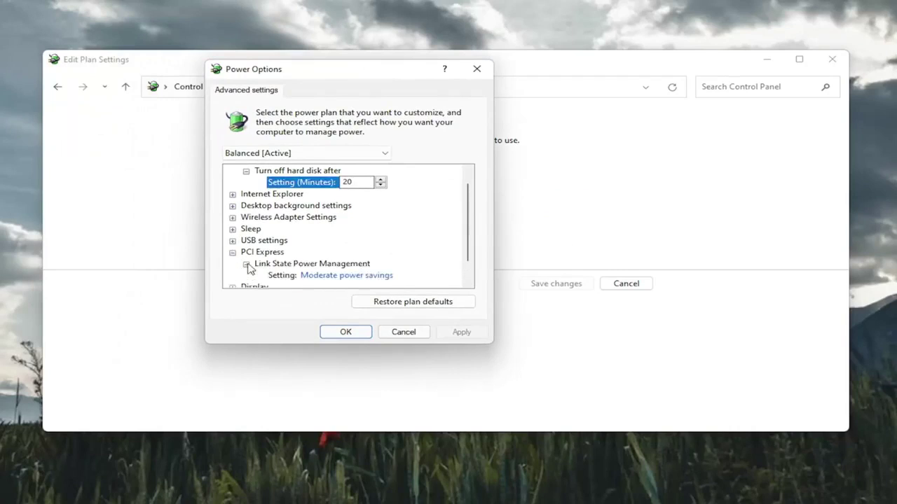
{"action": "scroll", "coordinate": [282, 274], "scroll_direction": "down", "scroll_amount": 1}
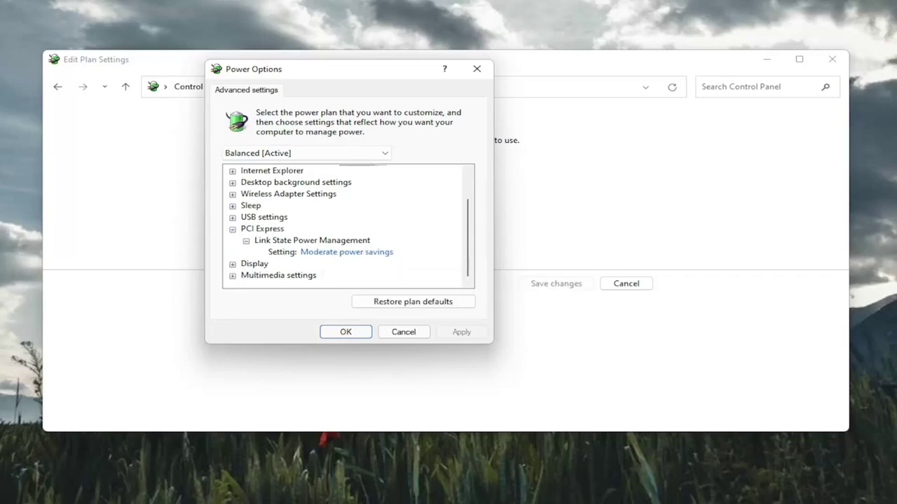
{"action": "left_click", "coordinate": [326, 252]}
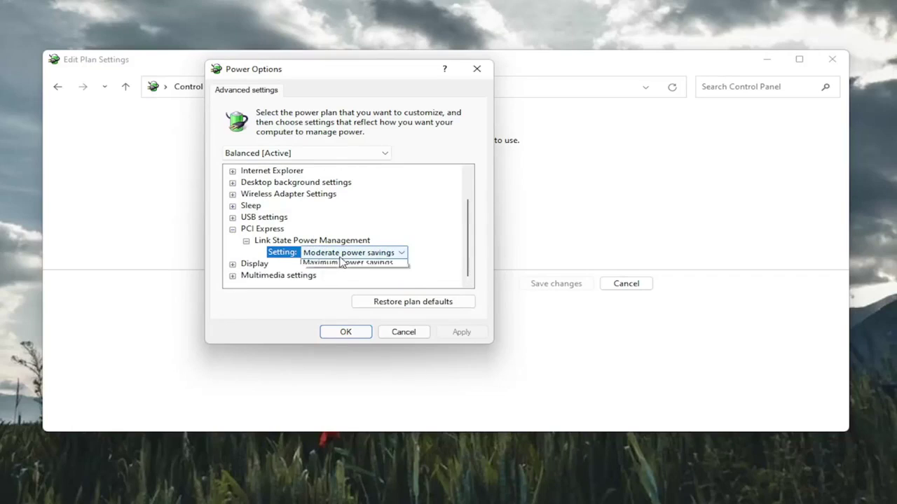
{"action": "left_click", "coordinate": [342, 263]}
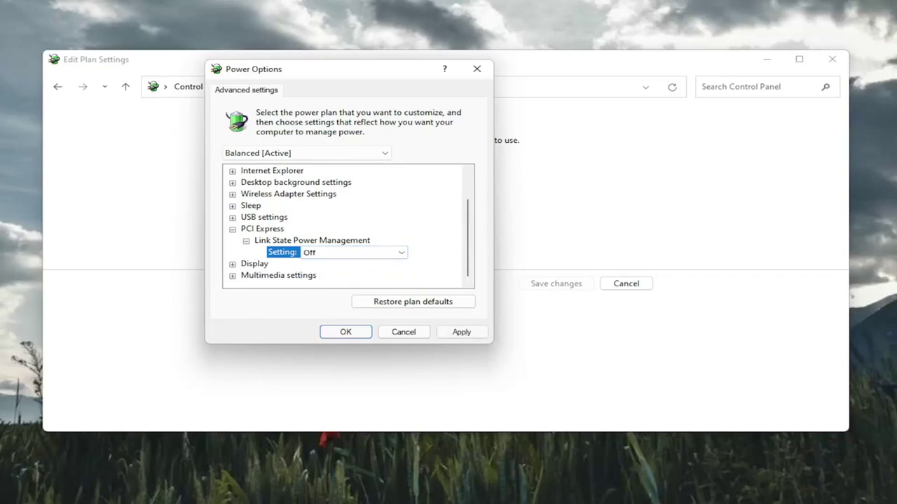
{"action": "left_click", "coordinate": [456, 333]}
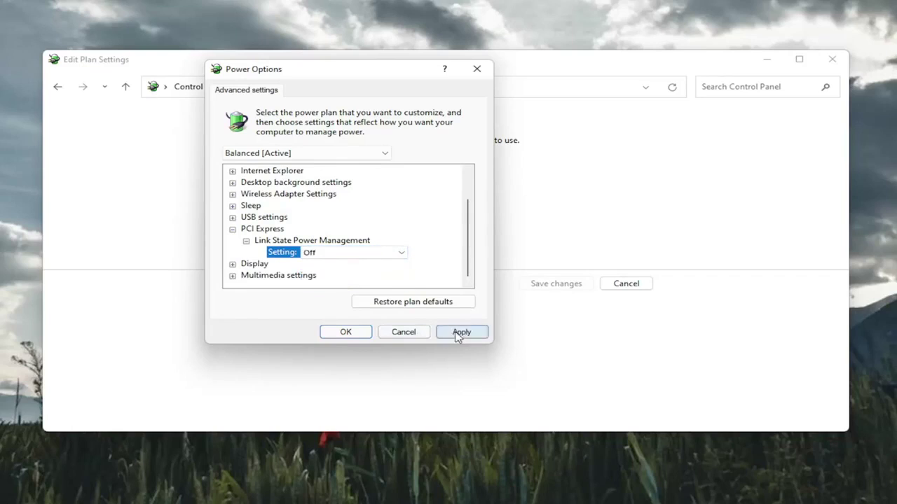
{"action": "left_click", "coordinate": [343, 333]}
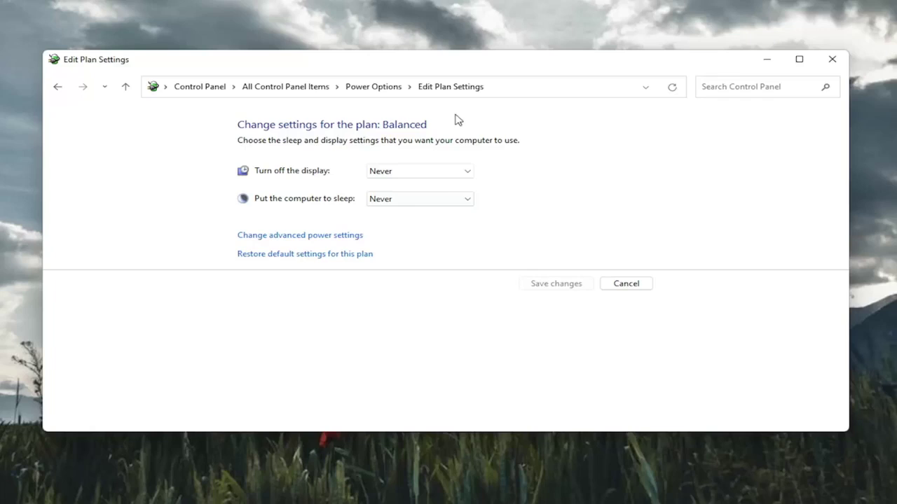
Step: Close the Edit Plan Settings window
{"action": "key", "text": "Tab"}
{"action": "left_click", "coordinate": [832, 59]}
Step: Search for 'cmd' and launch Command Prompt as administrator
{"action": "left_click", "coordinate": [381, 491]}
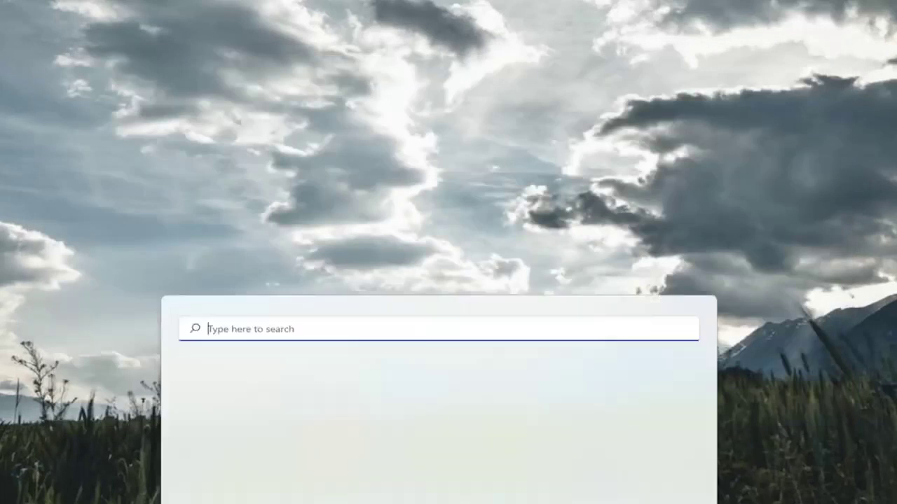
{"action": "type", "text": "cmd"}
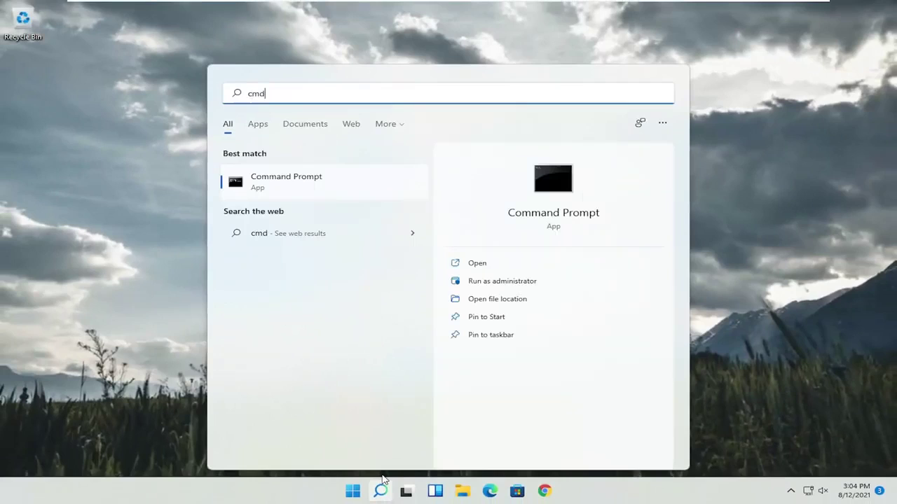
{"action": "right_click", "coordinate": [274, 182]}
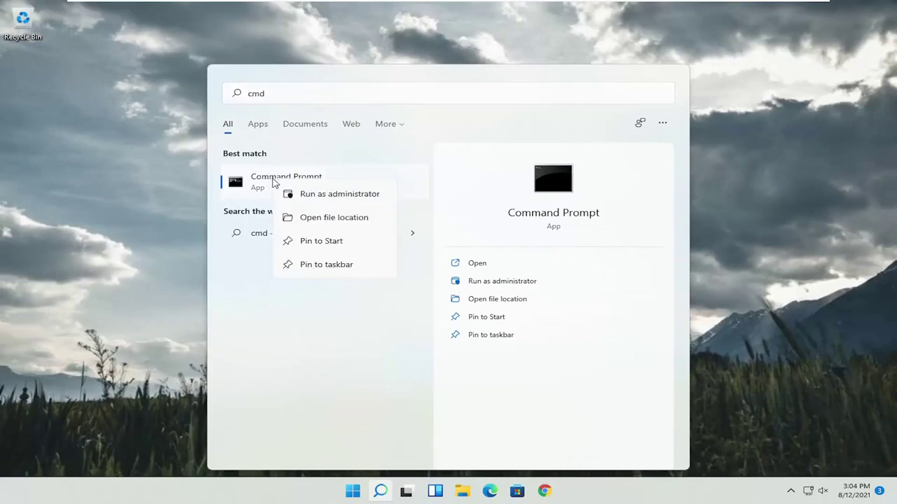
{"action": "left_click", "coordinate": [306, 197]}
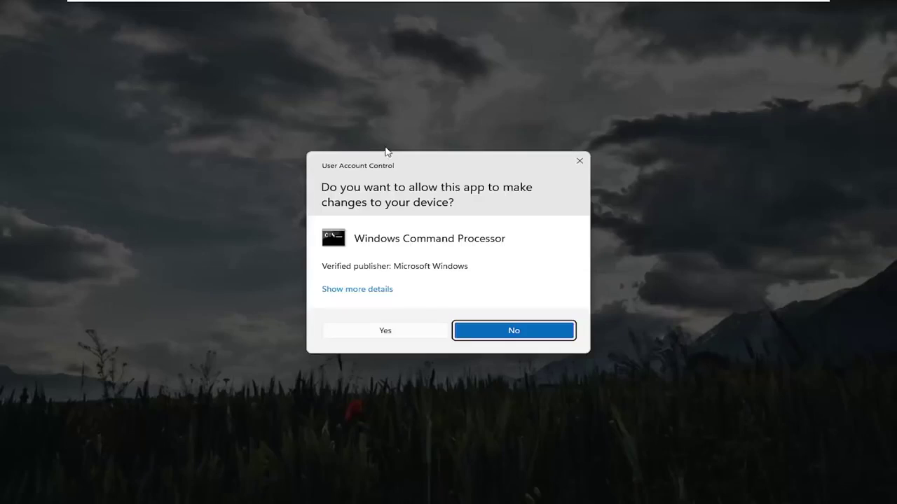
Step: Approve the UAC prompt, run 'powercfg -h off', and enter 'sfc /scannow'
{"action": "left_click", "coordinate": [397, 332]}
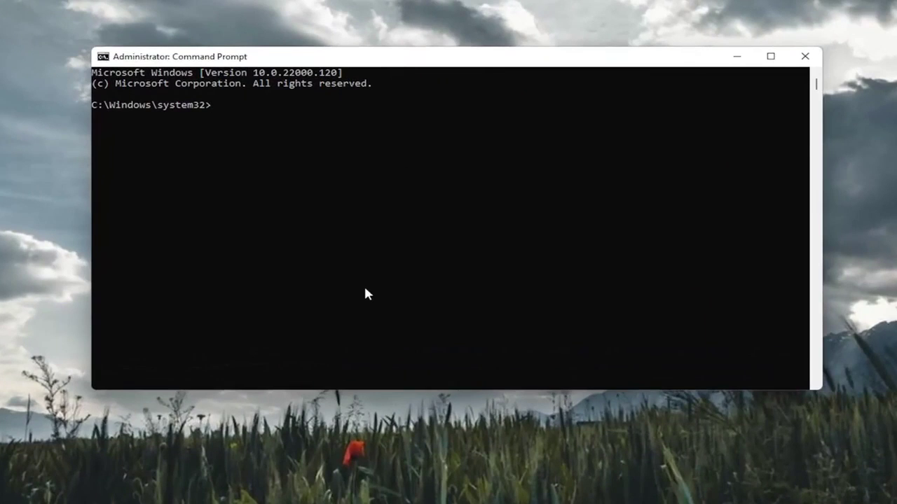
{"action": "type", "text": "power"}
{"action": "type", "text": "cfg "}
{"action": "type", "text": "-h"}
{"action": "type", "text": " off"}
{"action": "key", "text": "Return"}
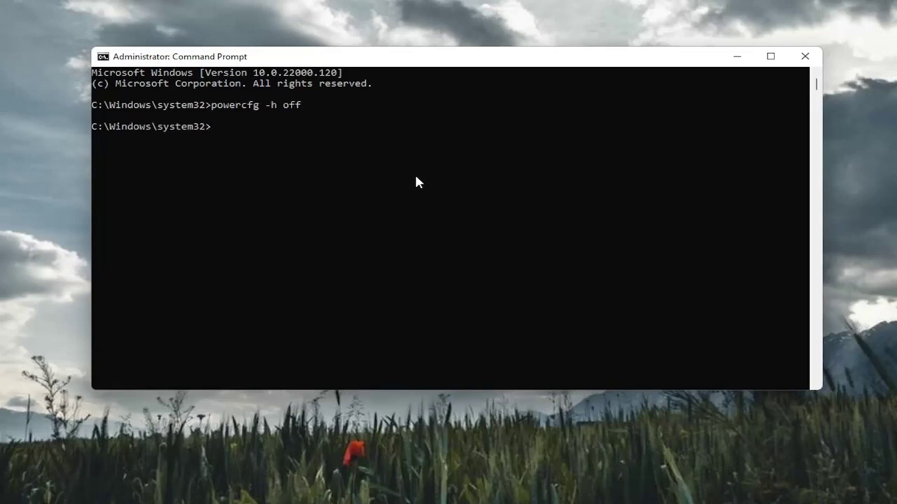
{"action": "type", "text": "sf"}
{"action": "type", "text": "c /s"}
{"action": "type", "text": "cannow"}
Step: Run sfc /scannow until verification reaches 100% with no integrity violations
{"action": "key", "text": "Return"}
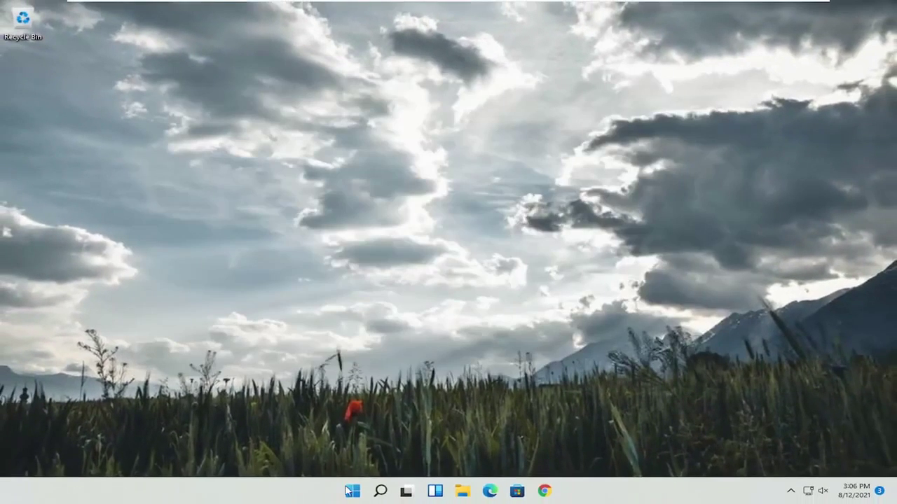
Step: Bring up the Start button's power-user menu with its shutdown options
{"action": "right_click", "coordinate": [349, 491]}
{"action": "mouse_move", "coordinate": [342, 446]}
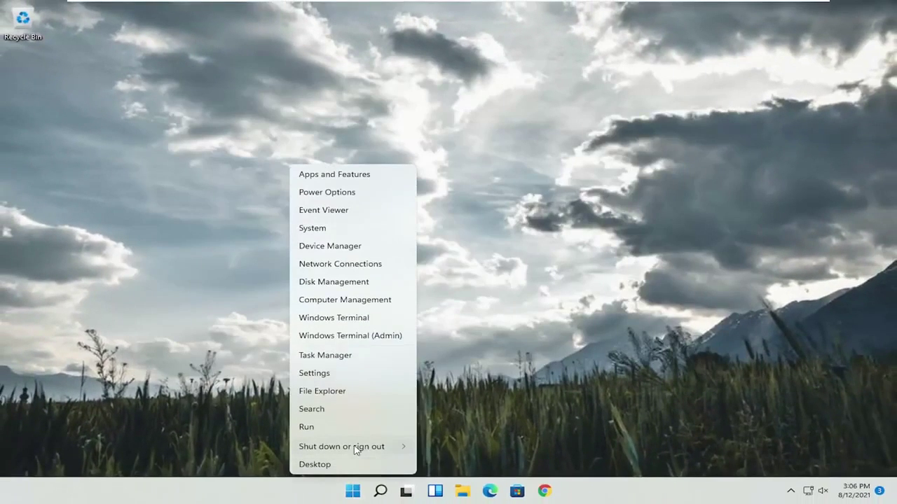